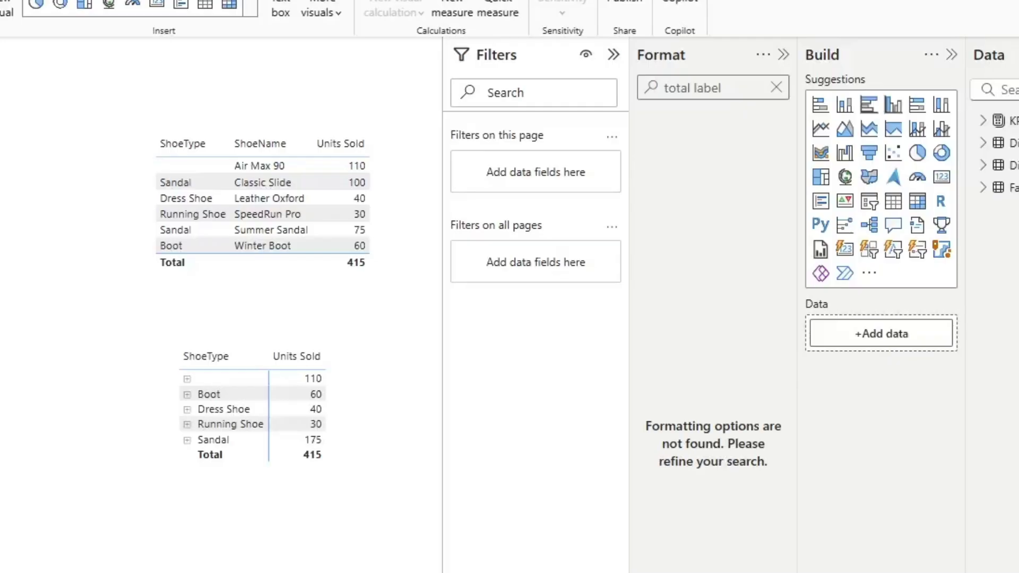
Step: Compare the matrix and table totals, ending on the matrix's Column and Row subtotal labels
{"action": "left_click", "coordinate": [239, 500]}
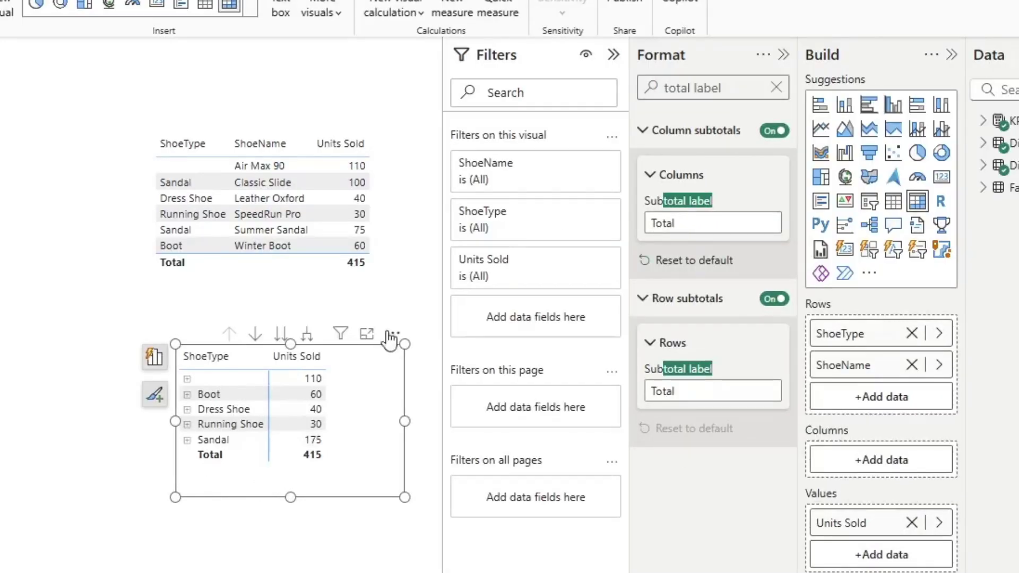
{"action": "left_click", "coordinate": [271, 289]}
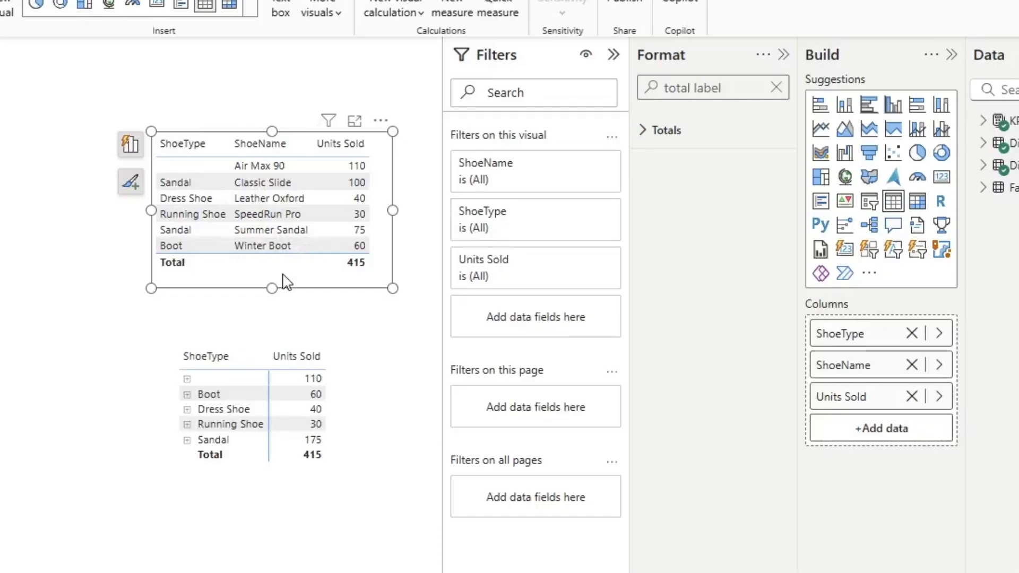
{"action": "mouse_move", "coordinate": [295, 414]}
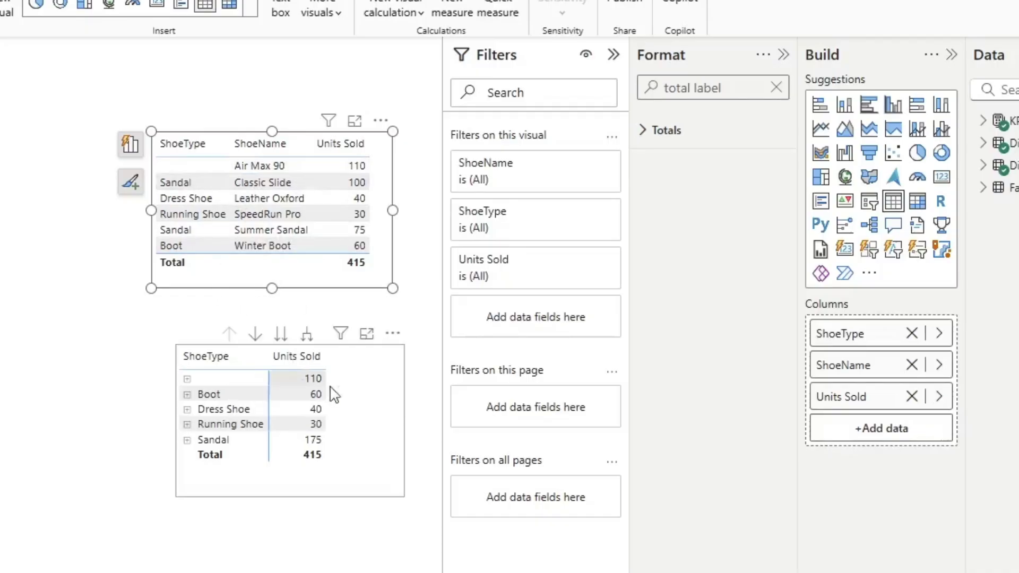
{"action": "left_click", "coordinate": [370, 443]}
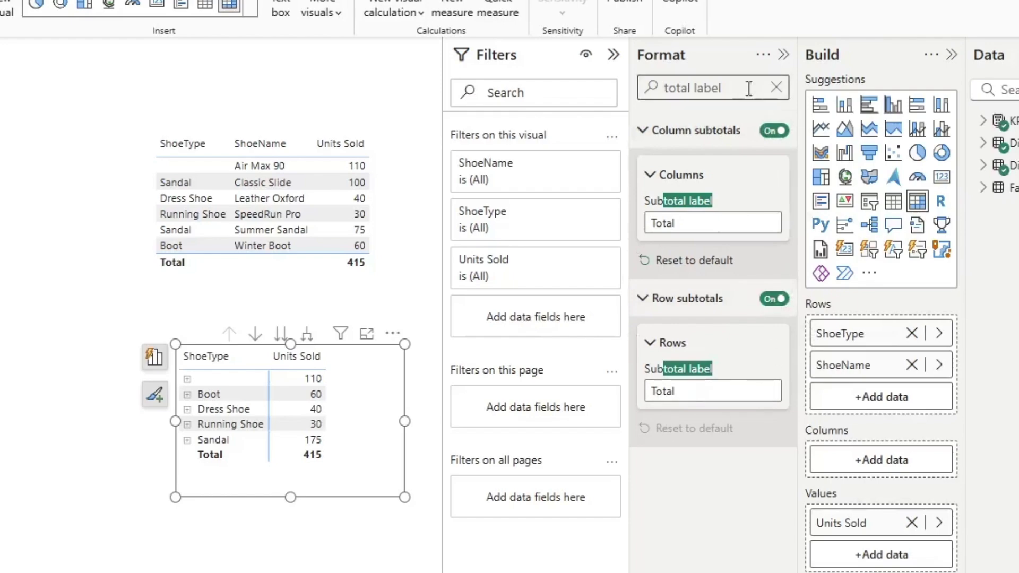
Step: Replace the matrix's Rows subtotal label 'Total' with 'Average' and apply it
{"action": "left_click", "coordinate": [707, 391]}
{"action": "left_click_drag", "start_coordinate": [706, 391], "coordinate": [602, 396]}
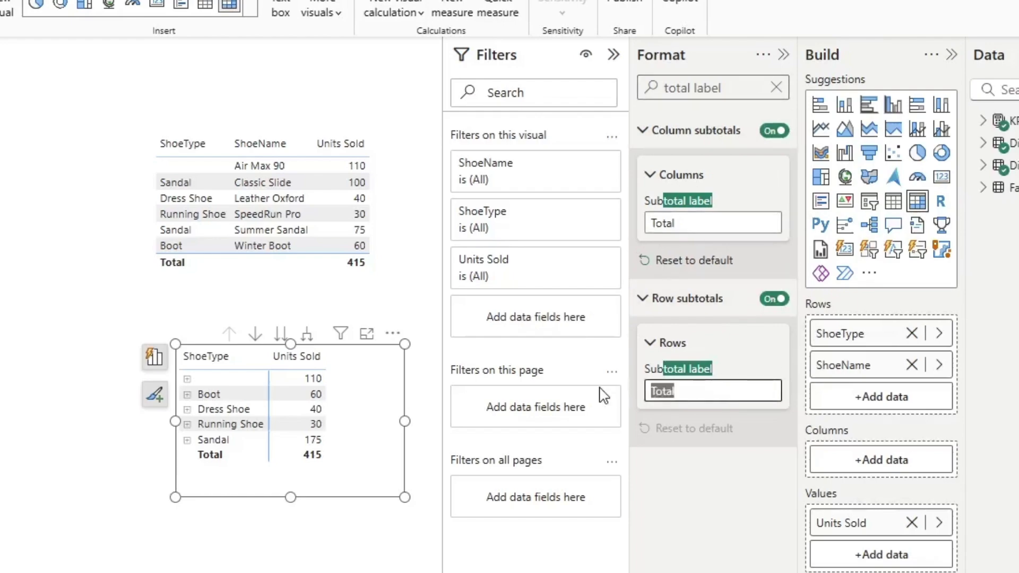
{"action": "key", "text": "BackSpace"}
{"action": "type", "text": "My Dog Jai"}
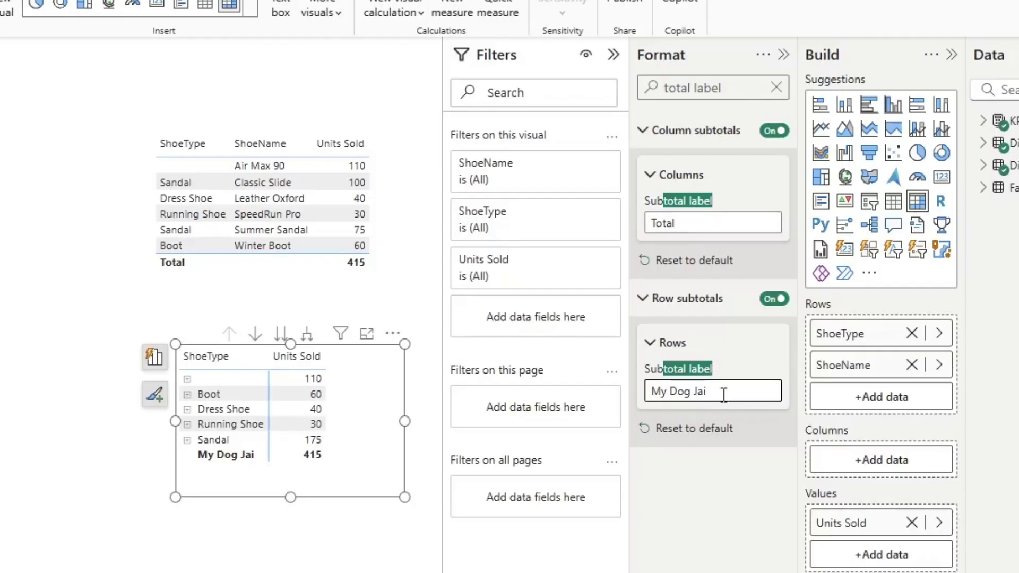
{"action": "key", "text": "ctrl+a"}
{"action": "key", "text": "BackSpace"}
{"action": "type", "text": "A"}
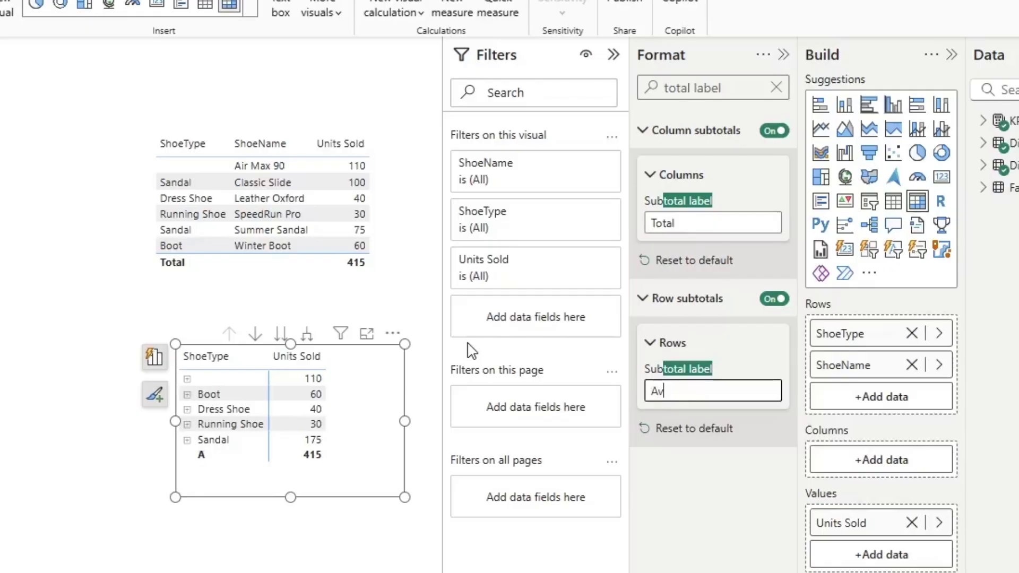
{"action": "left_click", "coordinate": [726, 532]}
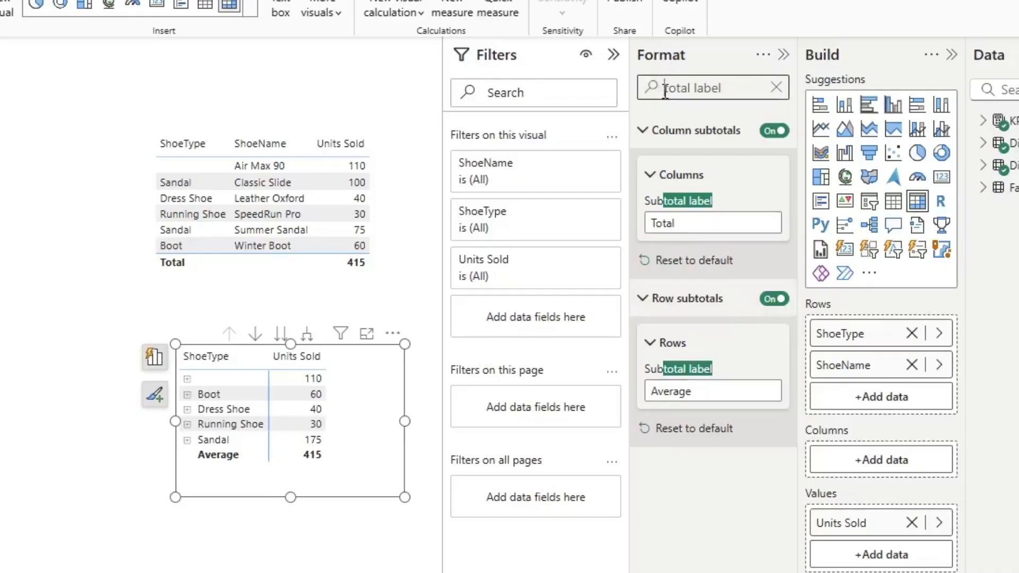
{"action": "left_click_drag", "start_coordinate": [665, 90], "coordinate": [723, 89]}
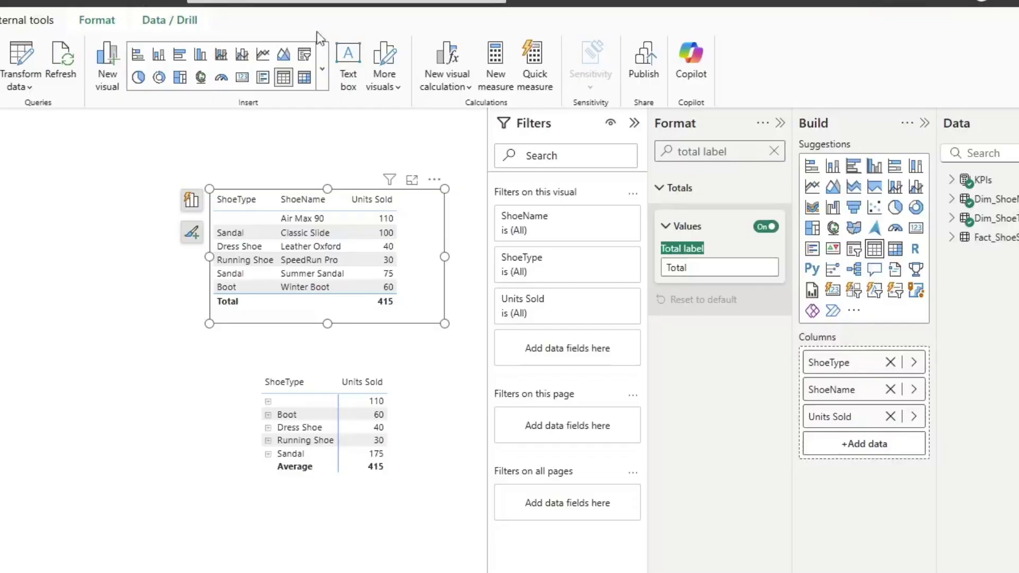
Step: Add the visual calculation 'Calculation = ISATLEVEL([ShoeType])' to the sales table
{"action": "left_click", "coordinate": [446, 68]}
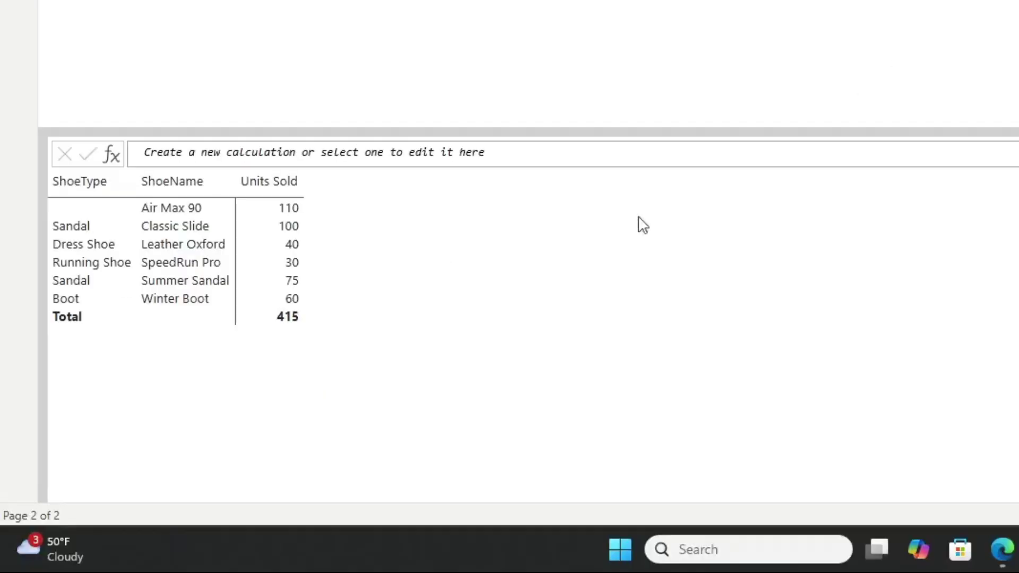
{"action": "left_click", "coordinate": [233, 157]}
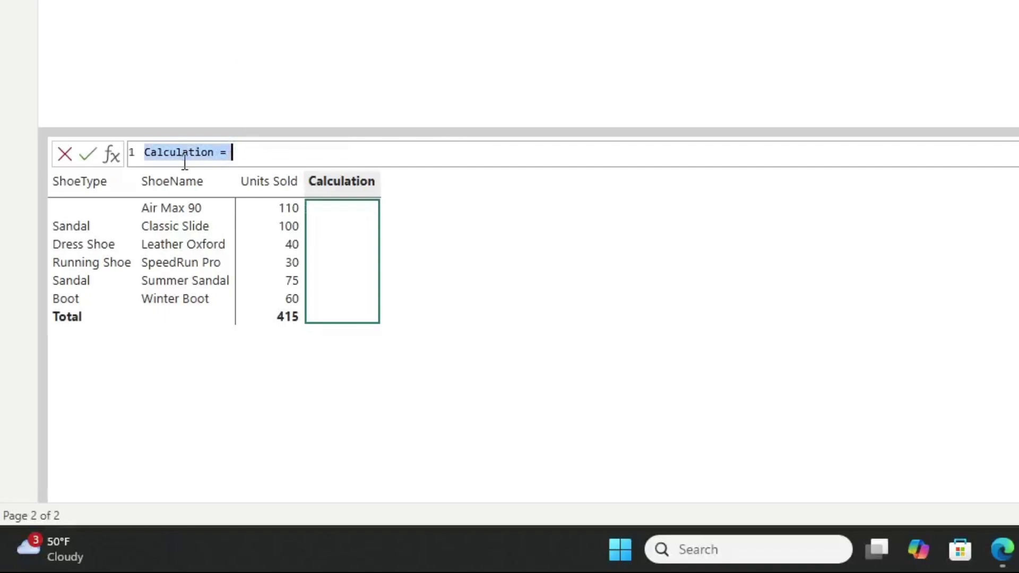
{"action": "key", "text": "End"}
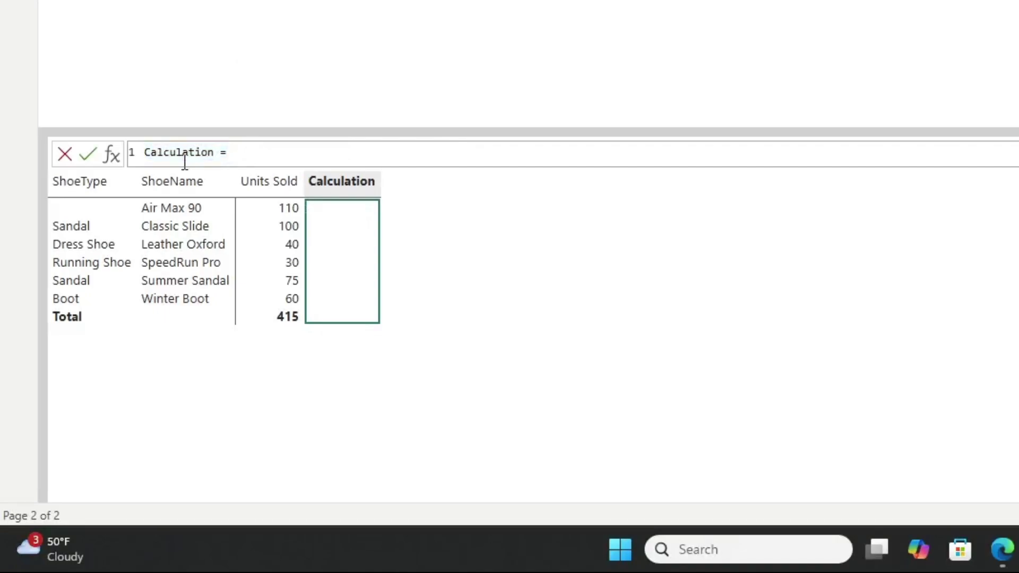
{"action": "type", "text": "isat"}
{"action": "key", "text": "Tab"}
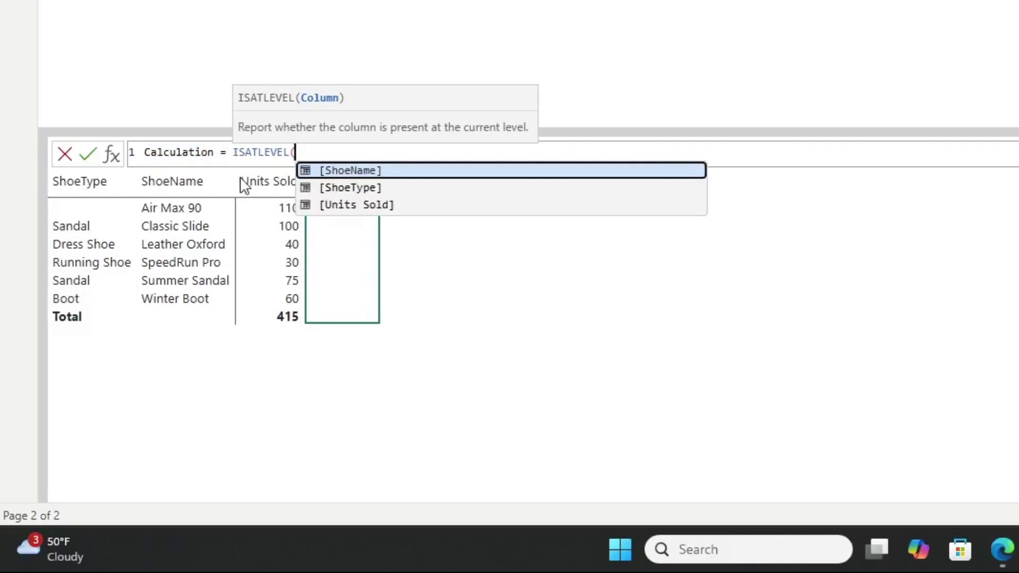
{"action": "left_click", "coordinate": [353, 190]}
{"action": "type", "text": "[ShoeType])"}
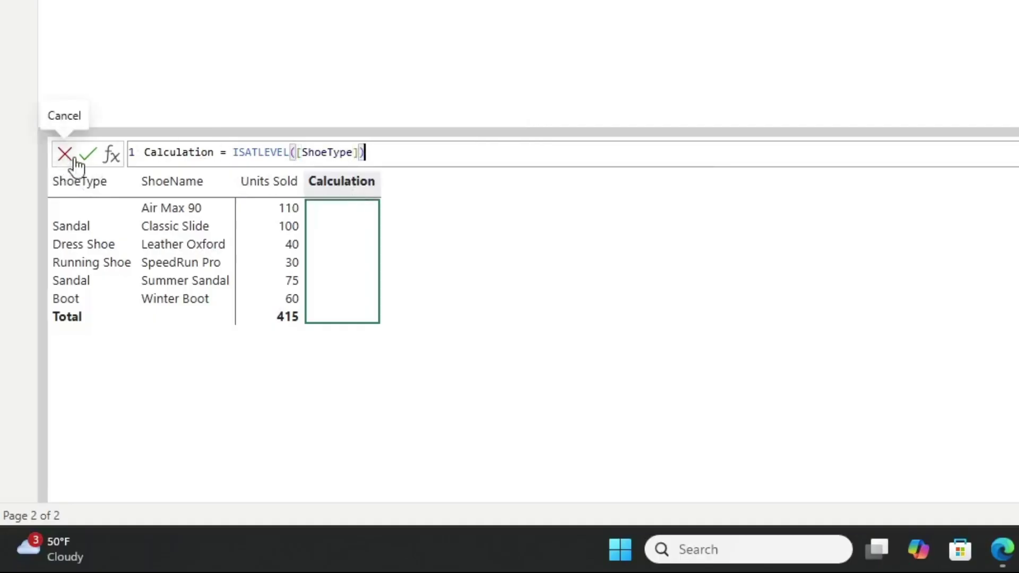
{"action": "left_click", "coordinate": [77, 159]}
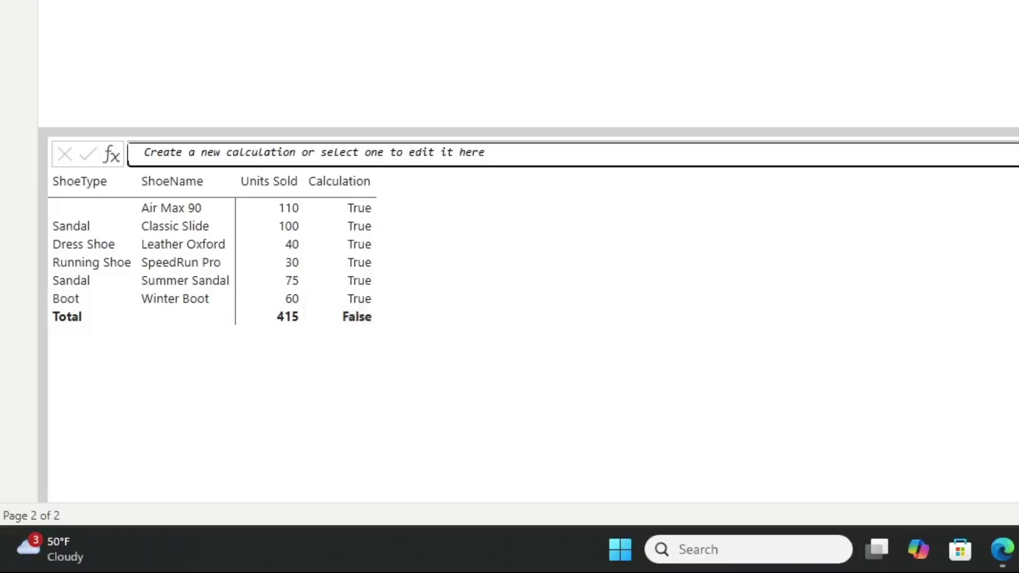
Step: Rewrite the table calculation as IF(ISATLEVEL([ShoeType]), [Units Sold], EXPANDALL(AVERAGE([Units Sold]), ROWS))
{"action": "type", "text": "Calculation = ISATLEVEL([ShoeType])"}
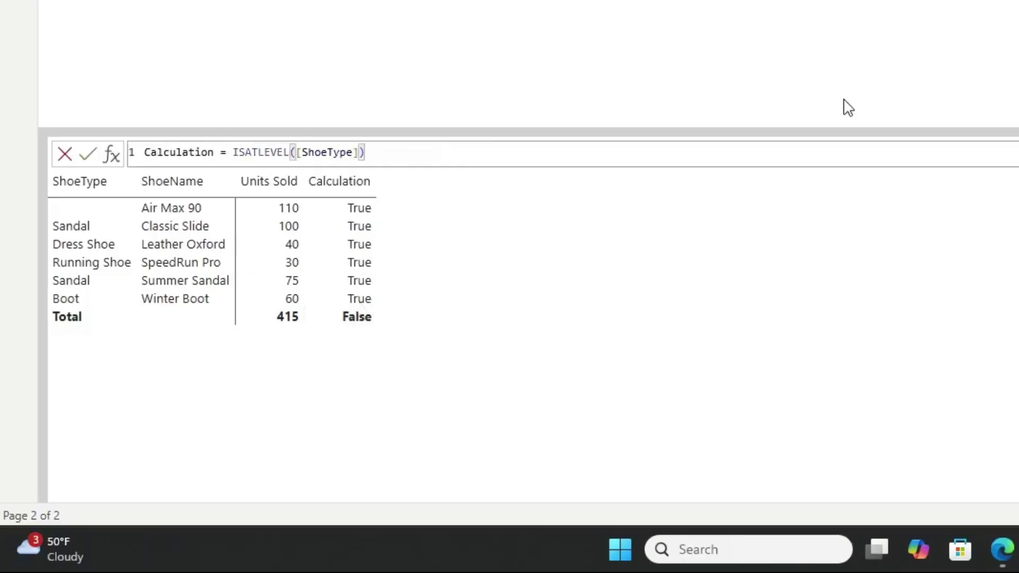
{"action": "left_click", "coordinate": [235, 152]}
{"action": "type", "text": "If("}
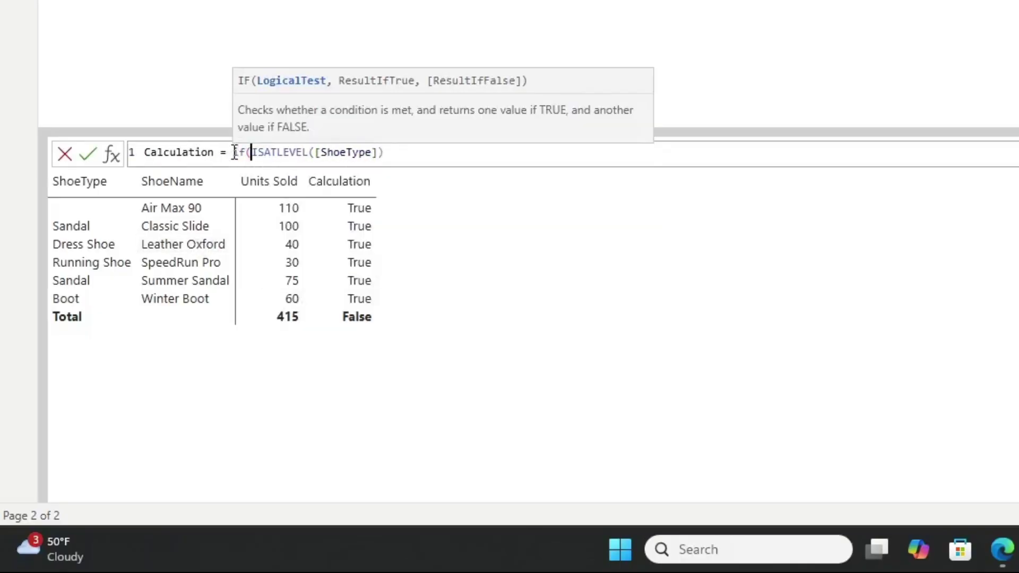
{"action": "left_click", "coordinate": [421, 161]}
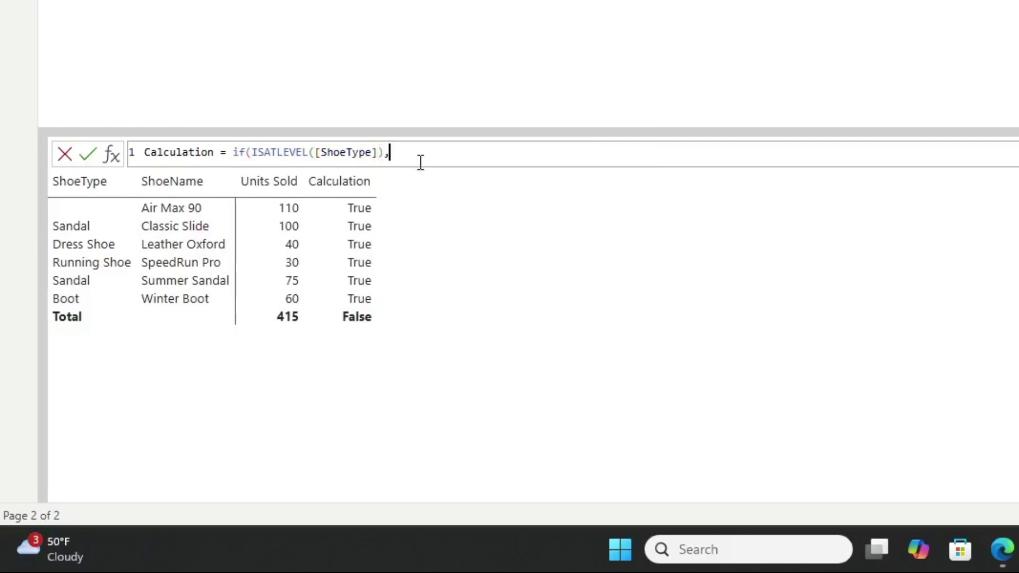
{"action": "type", "text": ", ["}
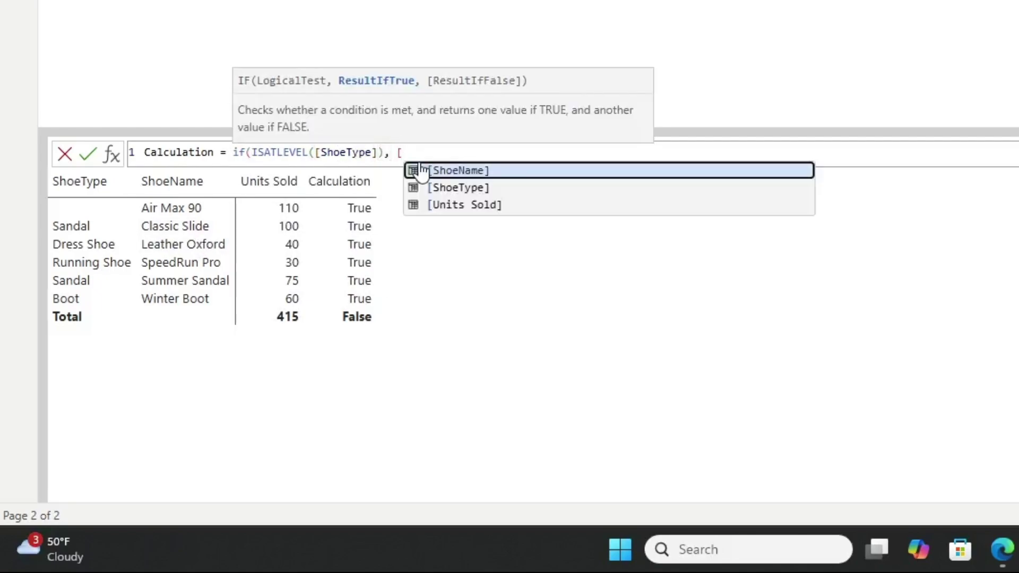
{"action": "key", "text": "Down"}
{"action": "key", "text": "Down"}
{"action": "key", "text": "Tab"}
{"action": "type", "text": ", expand"}
{"action": "key", "text": "Down"}
{"action": "key", "text": "Tab"}
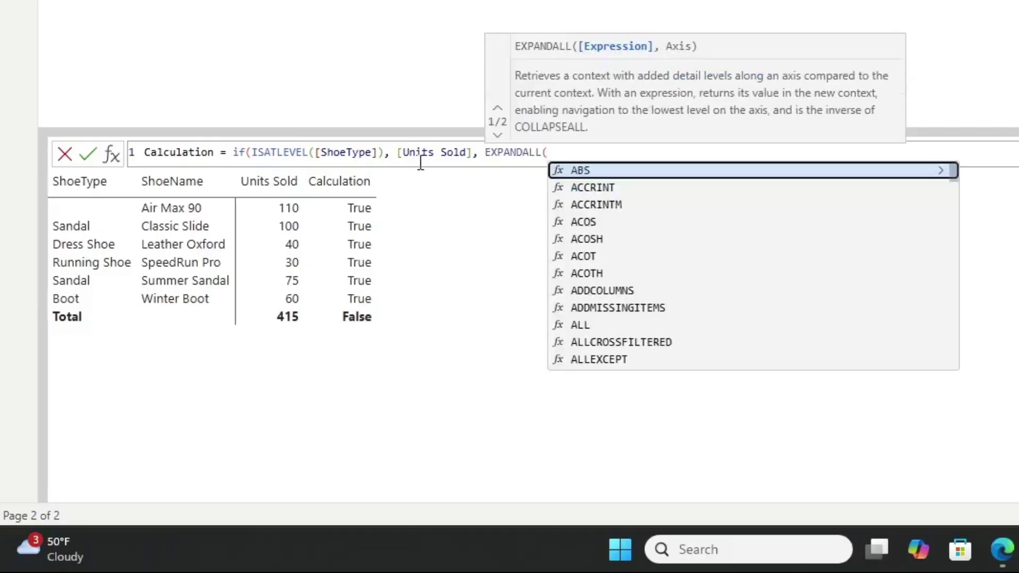
{"action": "type", "text": "average("}
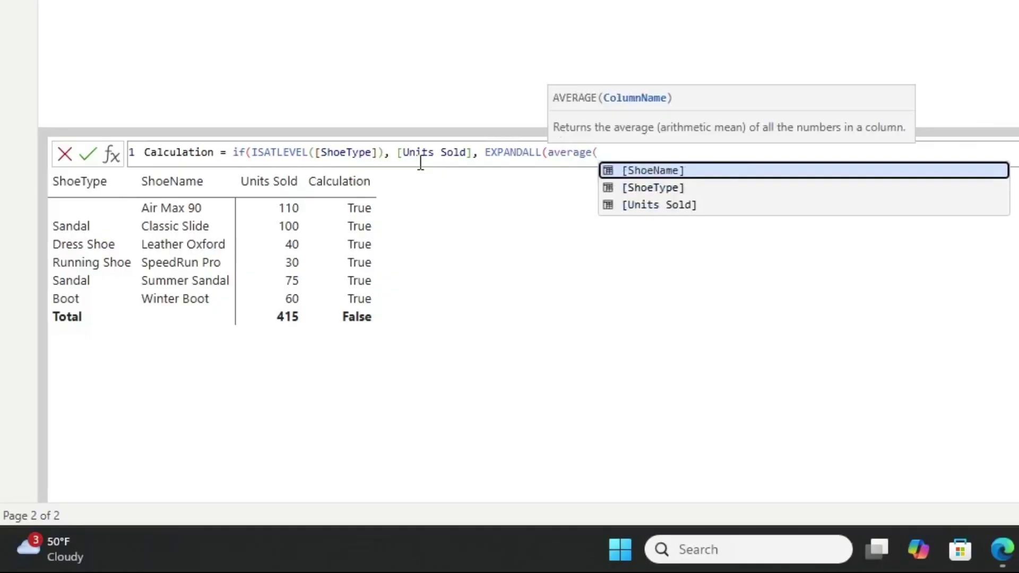
{"action": "key", "text": "Down"}
{"action": "key", "text": "Down"}
{"action": "key", "text": "Tab"}
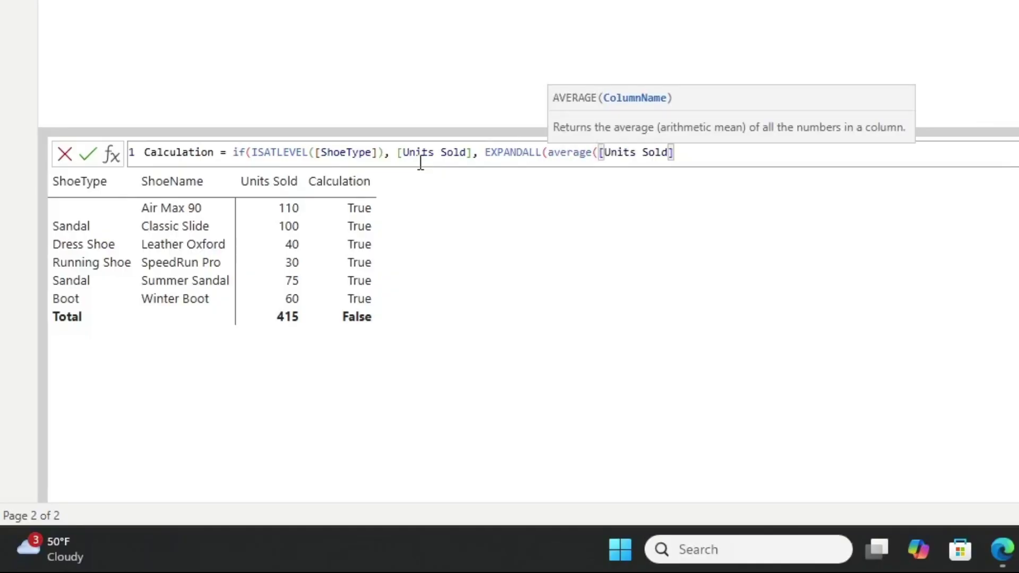
{"action": "type", "text": "), row"}
{"action": "key", "text": "Tab"}
{"action": "type", "text": ")"}
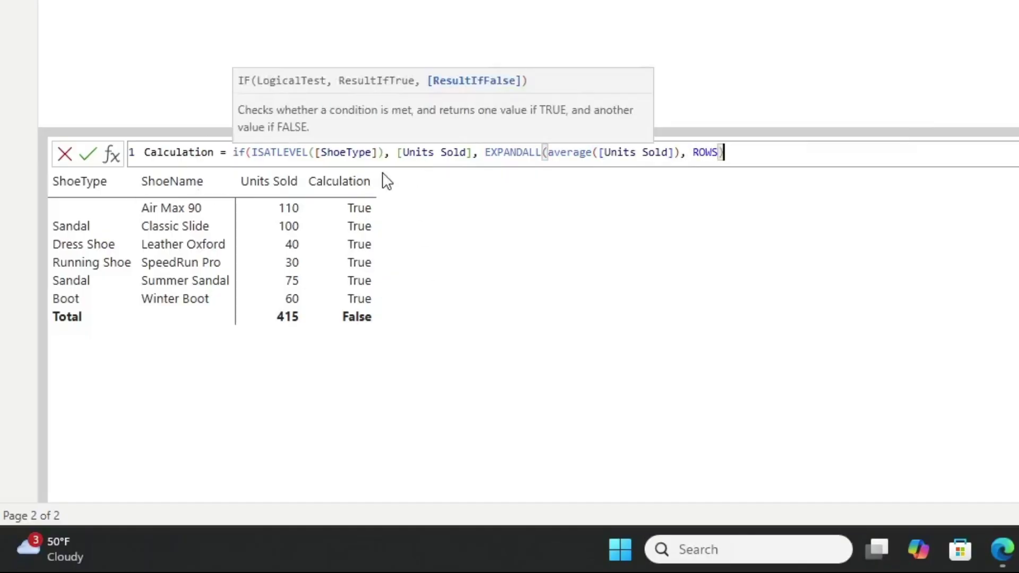
{"action": "type", "text": ")"}
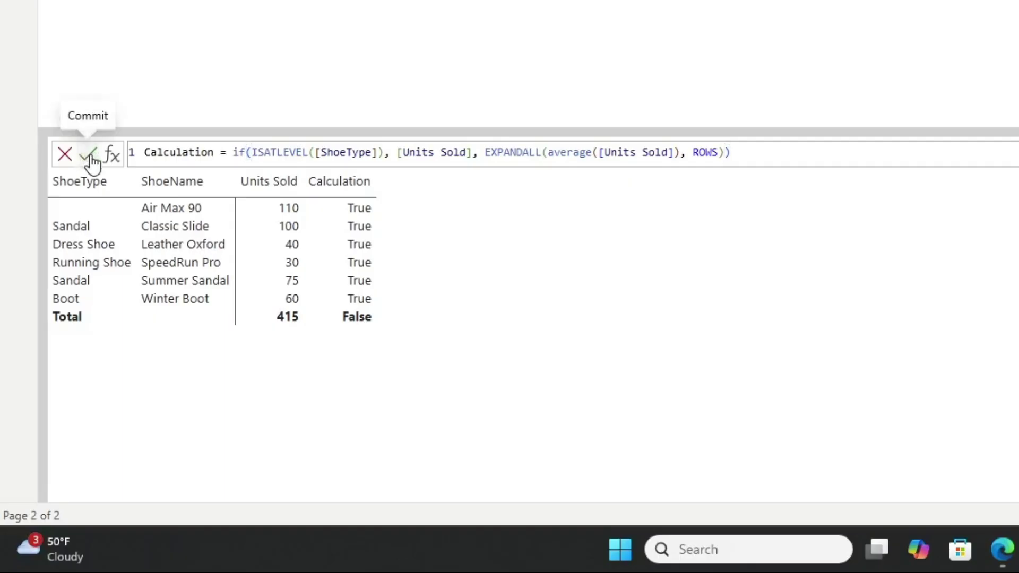
{"action": "left_click", "coordinate": [89, 156]}
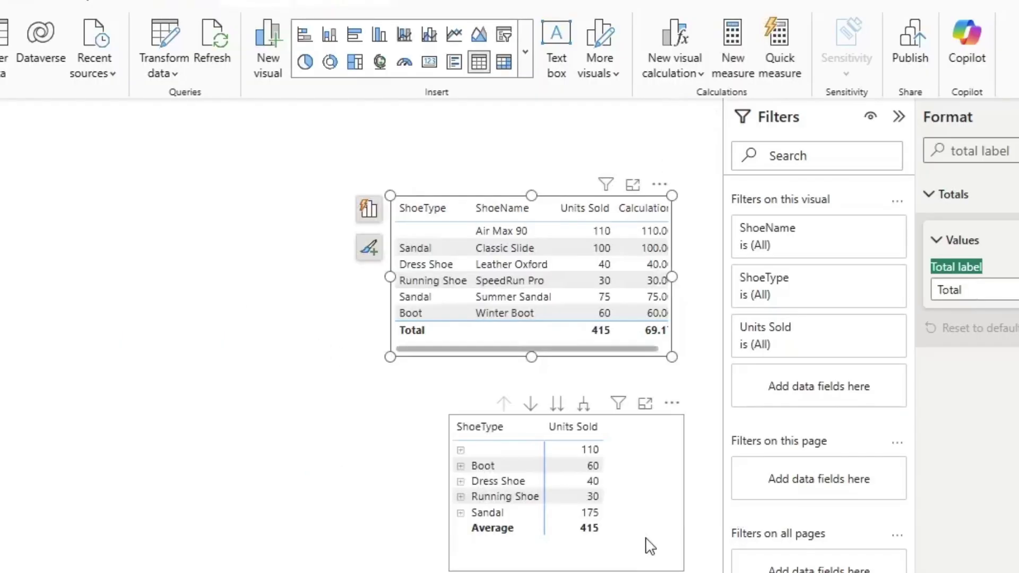
Step: Add a visual calculation ISATLEVEL([ShoeType]) to the matrix
{"action": "left_click", "coordinate": [644, 546]}
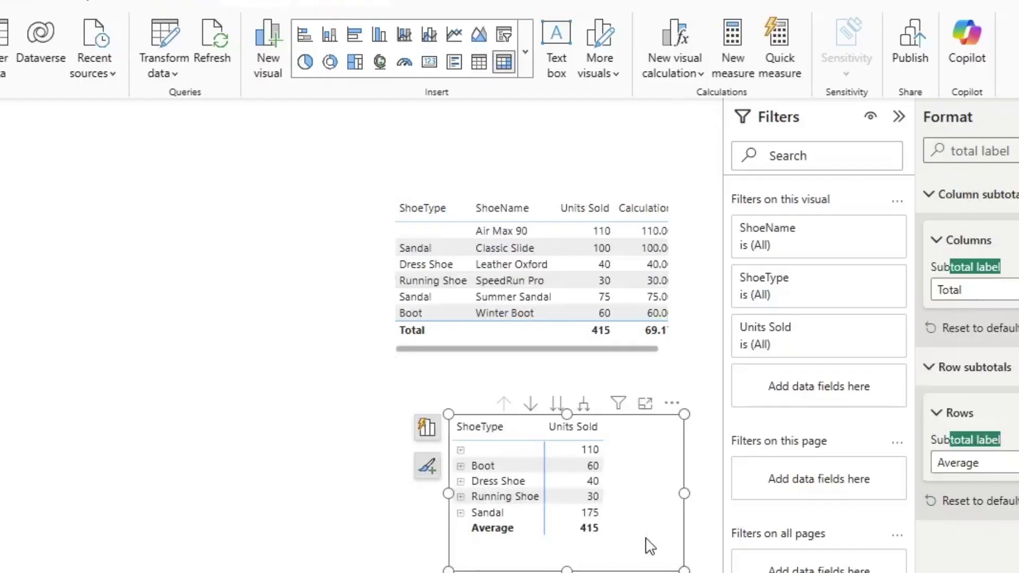
{"action": "left_click", "coordinate": [690, 54]}
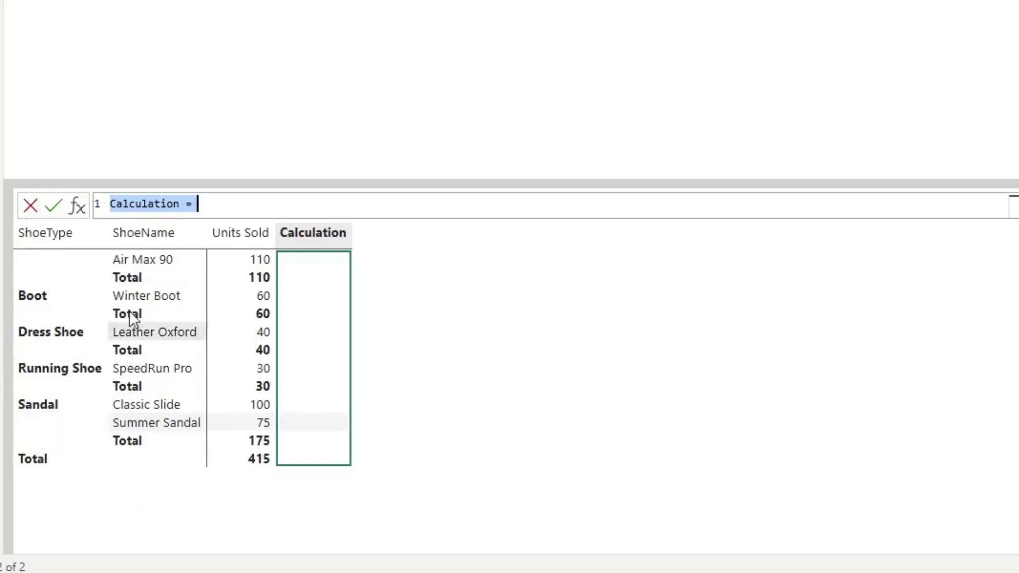
{"action": "left_click", "coordinate": [247, 204]}
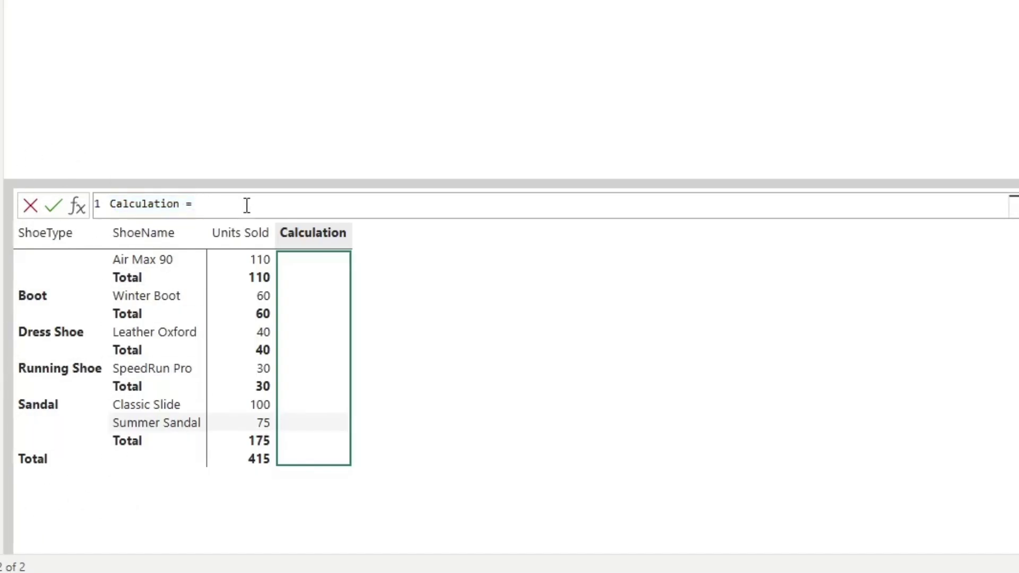
{"action": "type", "text": "isa"}
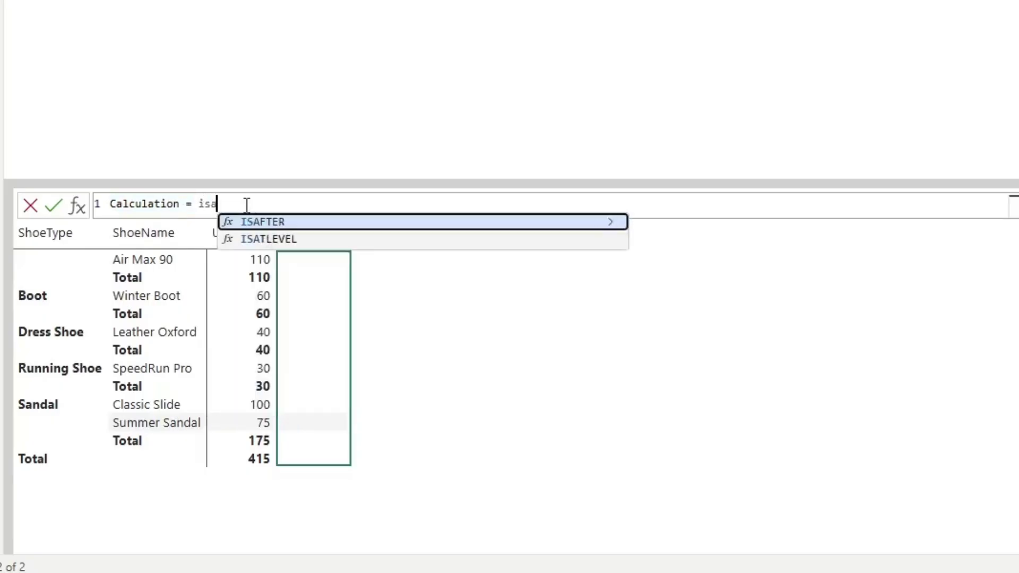
{"action": "type", "text": "t"}
{"action": "key", "text": "Tab"}
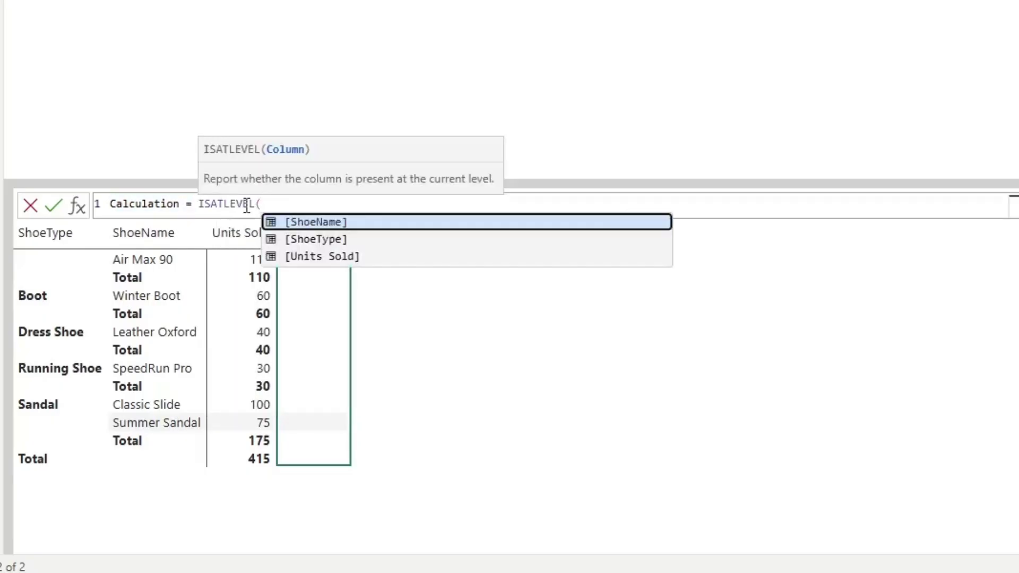
{"action": "key", "text": "Down"}
{"action": "key", "text": "Tab"}
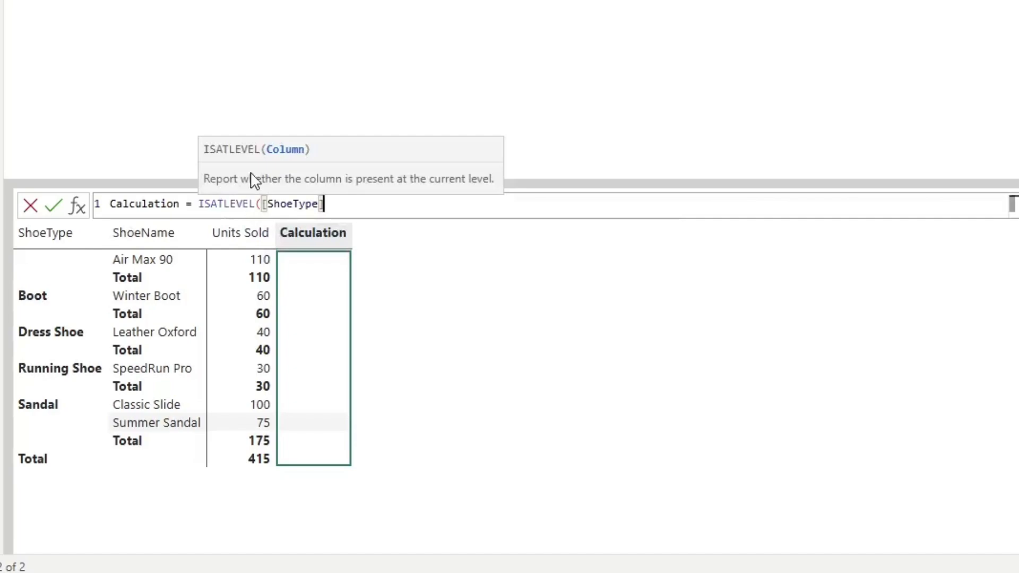
{"action": "type", "text": ")"}
{"action": "left_click", "coordinate": [53, 206]}
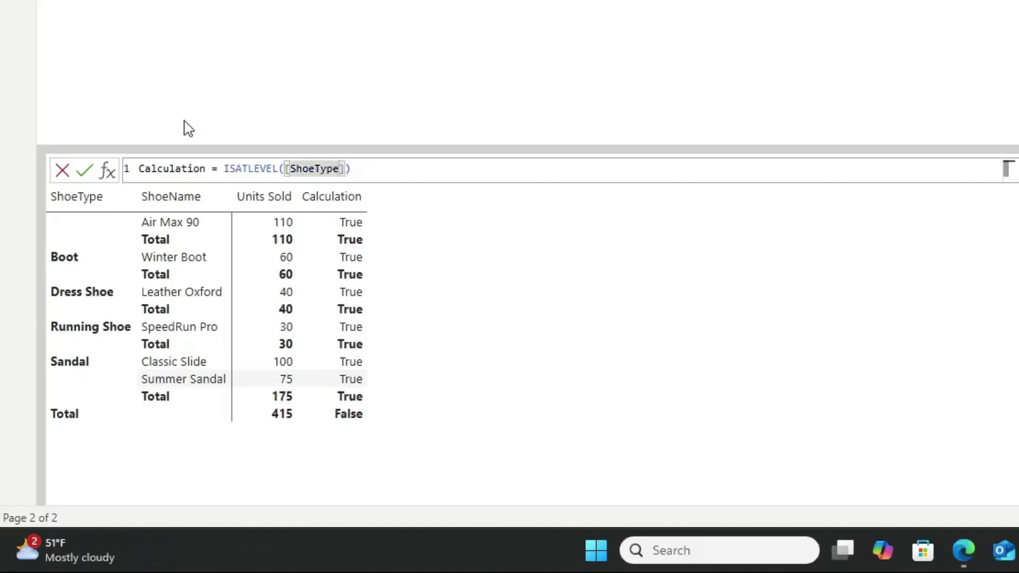
Step: Switch the calculation's level to [ShoeName], then begin changing it back to [ShoeType]
{"action": "key", "text": "BackSpace"}
{"action": "key", "text": "BackSpace"}
{"action": "key", "text": "BackSpace"}
{"action": "key", "text": "BackSpace"}
{"action": "type", "text": "Name"}
{"action": "key", "text": "Tab"}
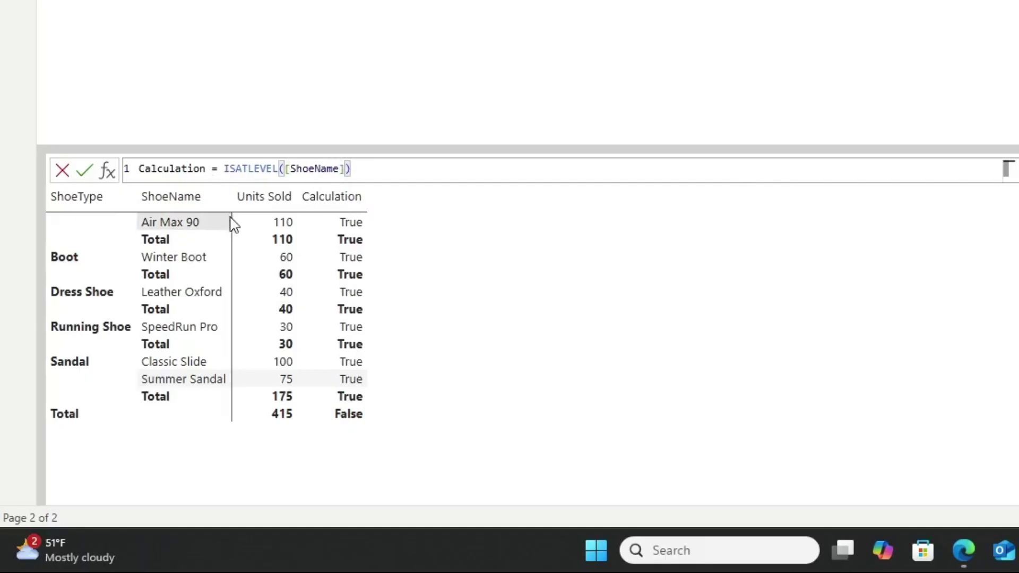
{"action": "left_click", "coordinate": [84, 171]}
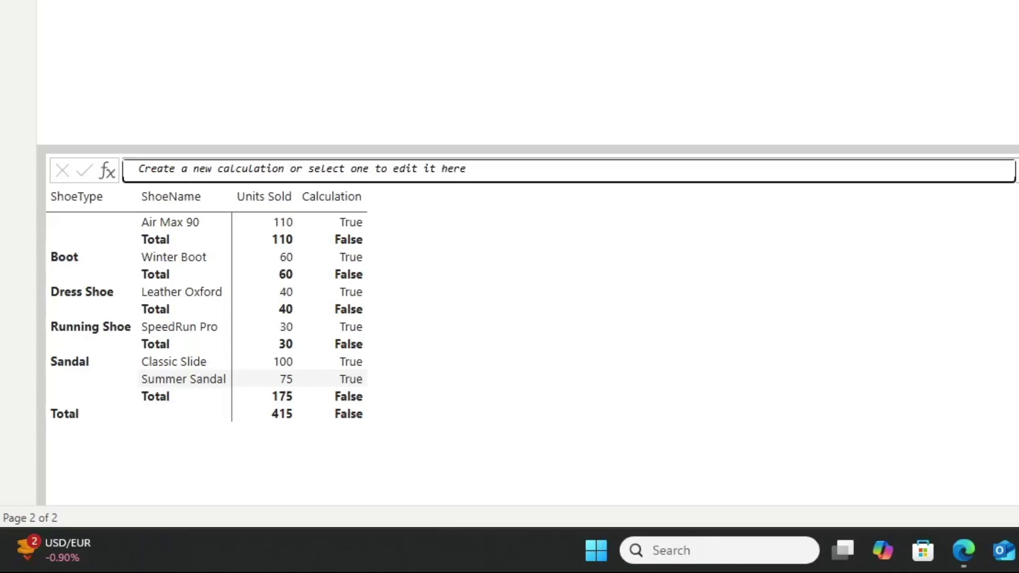
{"action": "type", "text": "Calculation = ISATLEVEL([ShoeName])"}
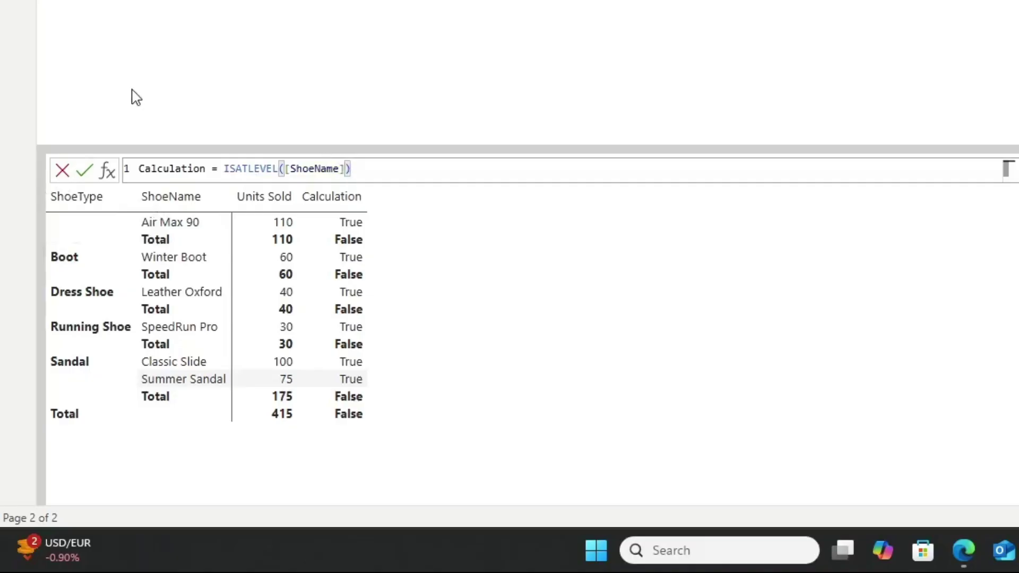
{"action": "key", "text": "BackSpace"}
{"action": "key", "text": "BackSpace"}
{"action": "key", "text": "BackSpace"}
{"action": "key", "text": "BackSpace"}
{"action": "type", "text": "ty"}
{"action": "key", "text": "Tab"}
Step: Rewrite the matrix calculation as IF(ISATLEVEL([ShoeType]), [Units Sold], EXPANDALL(AVERAGE([Units Sold]), ROWS))
{"action": "left_click", "coordinate": [226, 168]}
{"action": "type", "text": "IF ("}
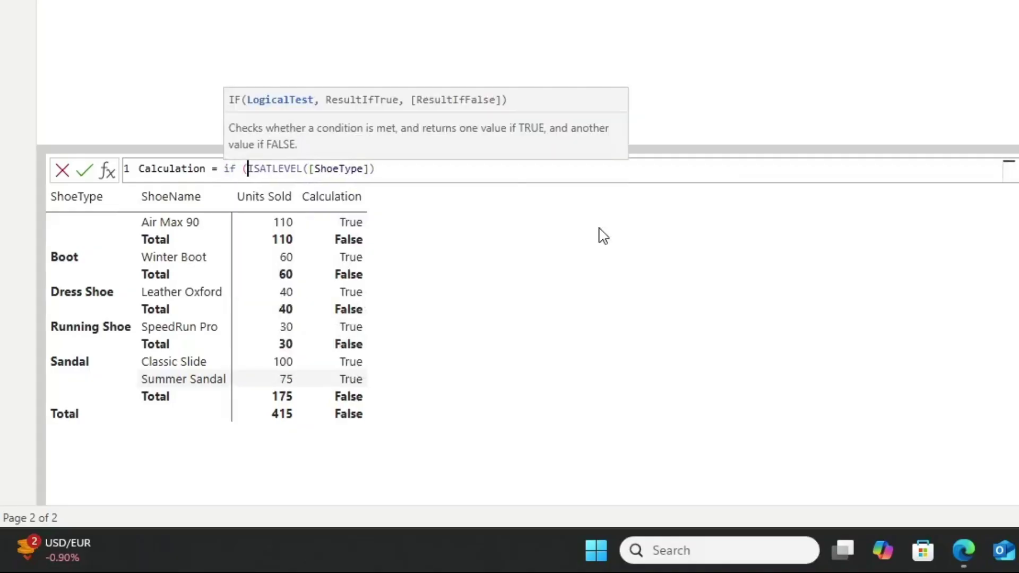
{"action": "left_click", "coordinate": [429, 170]}
{"action": "type", "text": ", "}
{"action": "type", "text": "unit"}
{"action": "key", "text": "Tab"}
{"action": "type", "text": ", expan"}
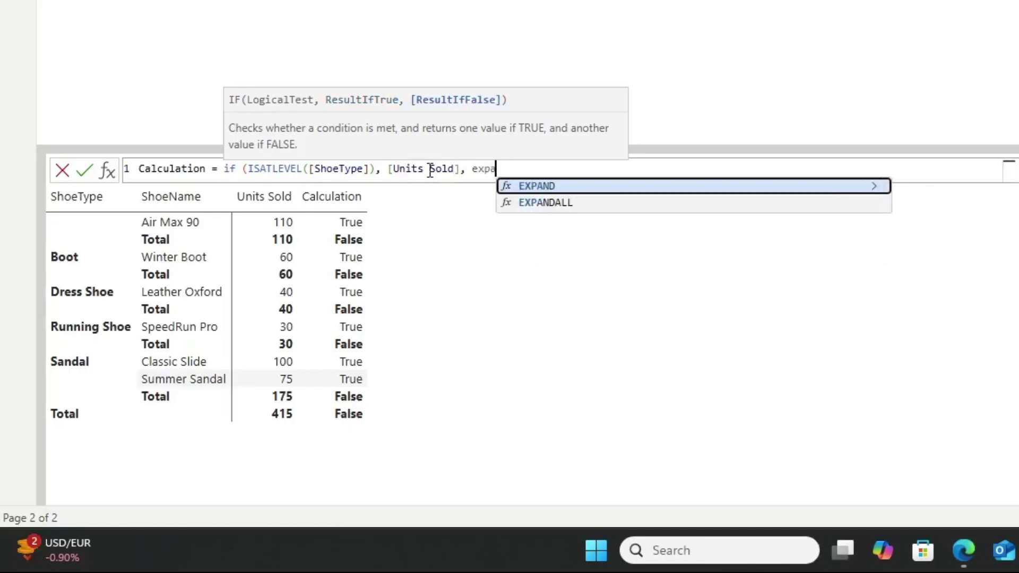
{"action": "type", "text": "d"}
{"action": "key", "text": "Down"}
{"action": "key", "text": "Tab"}
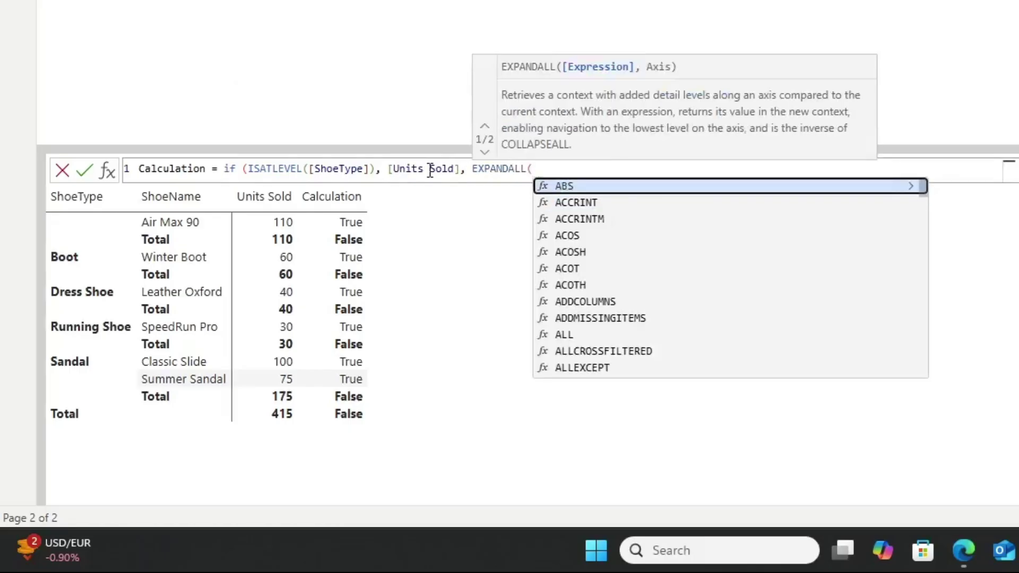
{"action": "type", "text": "average("}
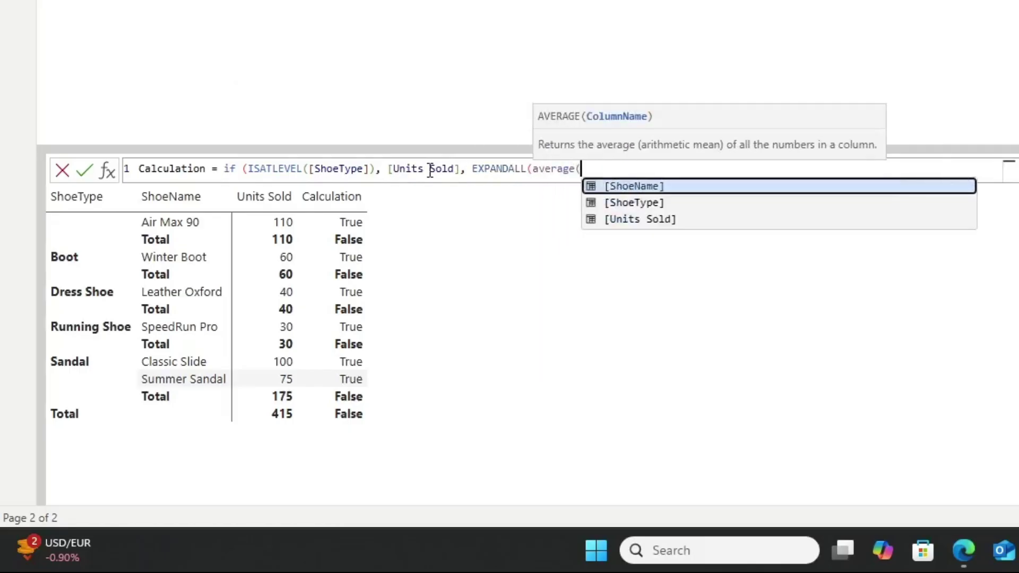
{"action": "key", "text": "Down"}
{"action": "key", "text": "Down"}
{"action": "key", "text": "Tab"}
{"action": "type", "text": "), r"}
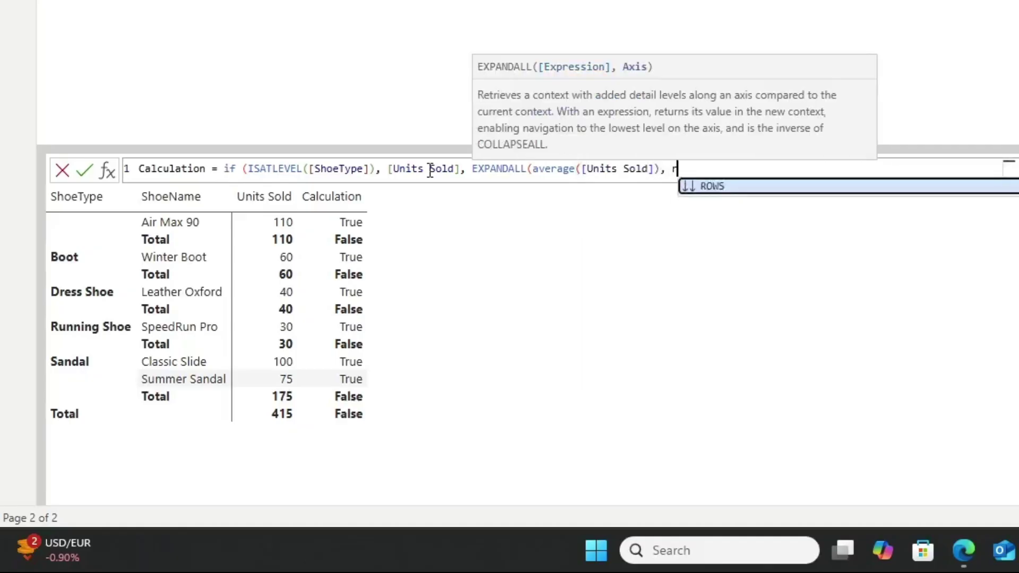
{"action": "type", "text": "ows))"}
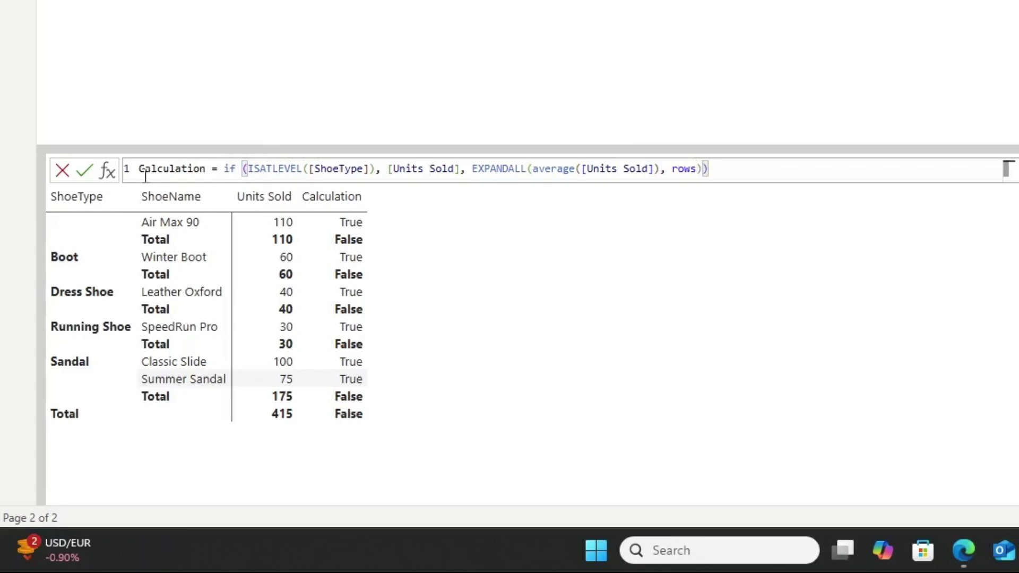
{"action": "left_click", "coordinate": [84, 170]}
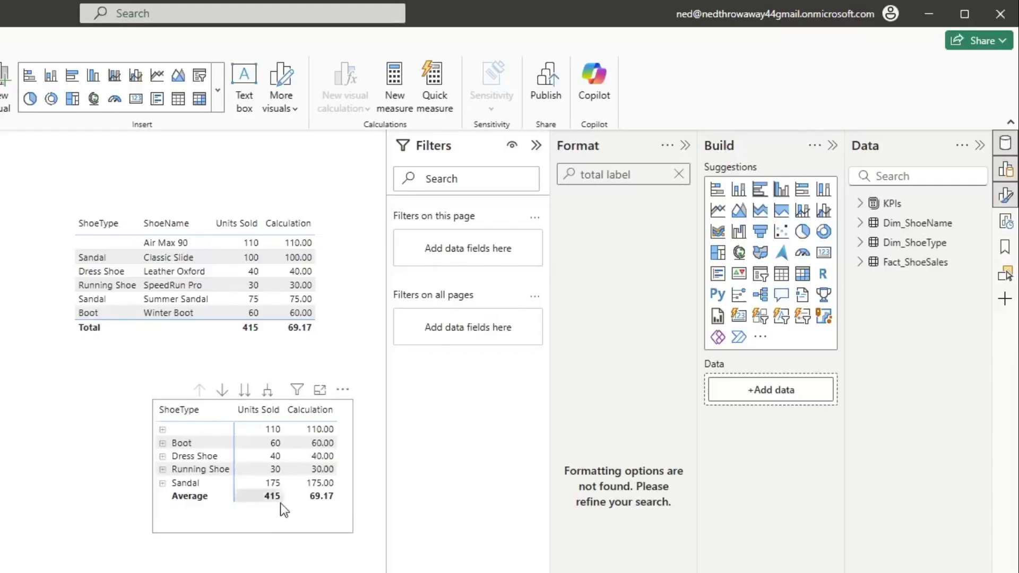
{"action": "mouse_move", "coordinate": [252, 462]}
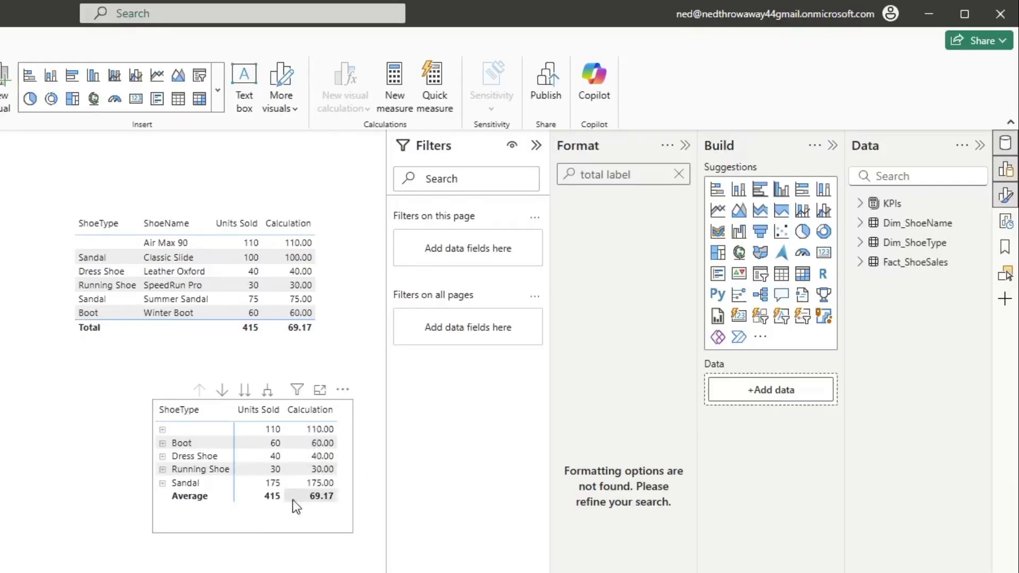
Step: Hide the matrix's original Units Sold field, leaving only the Units Sold1 calculation
{"action": "left_click", "coordinate": [266, 528]}
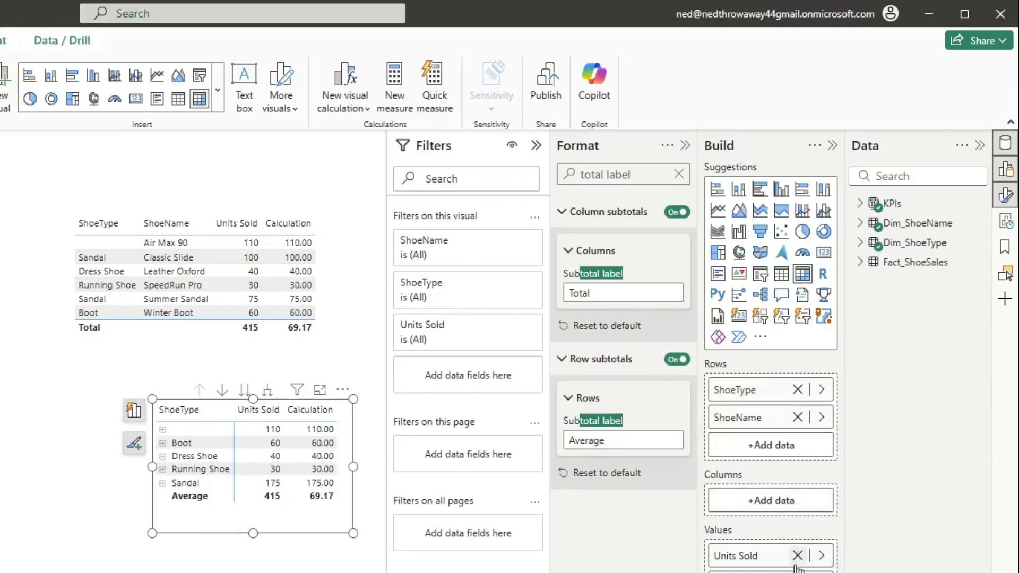
{"action": "left_click", "coordinate": [778, 566]}
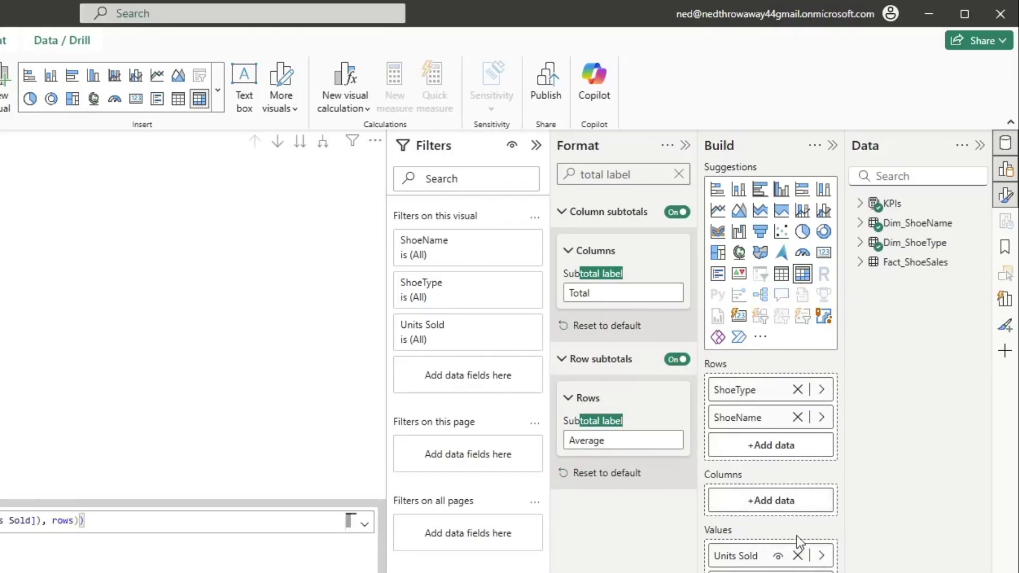
{"action": "left_click", "coordinate": [778, 558]}
{"action": "key", "text": "Escape"}
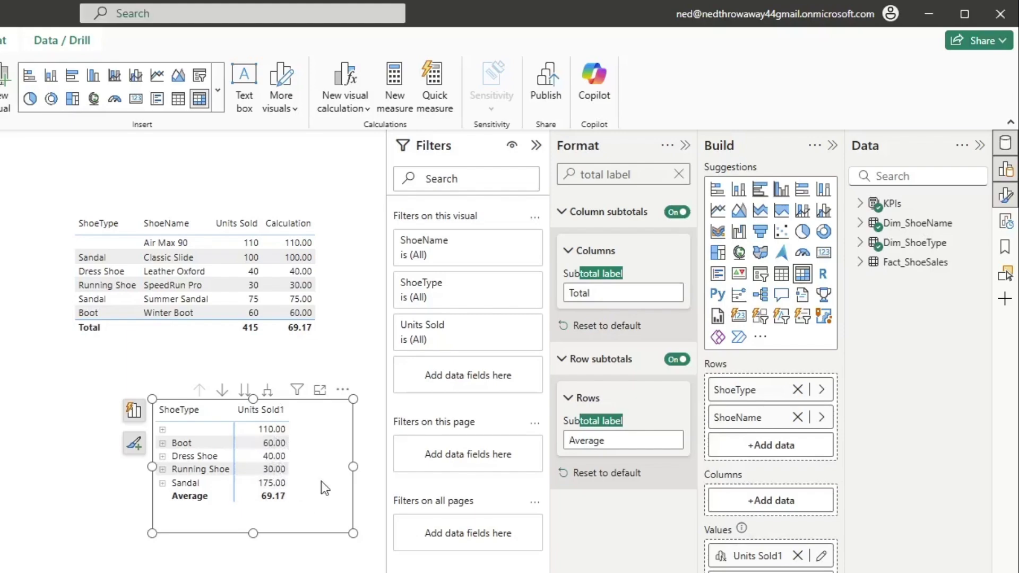
{"action": "left_click", "coordinate": [332, 338]}
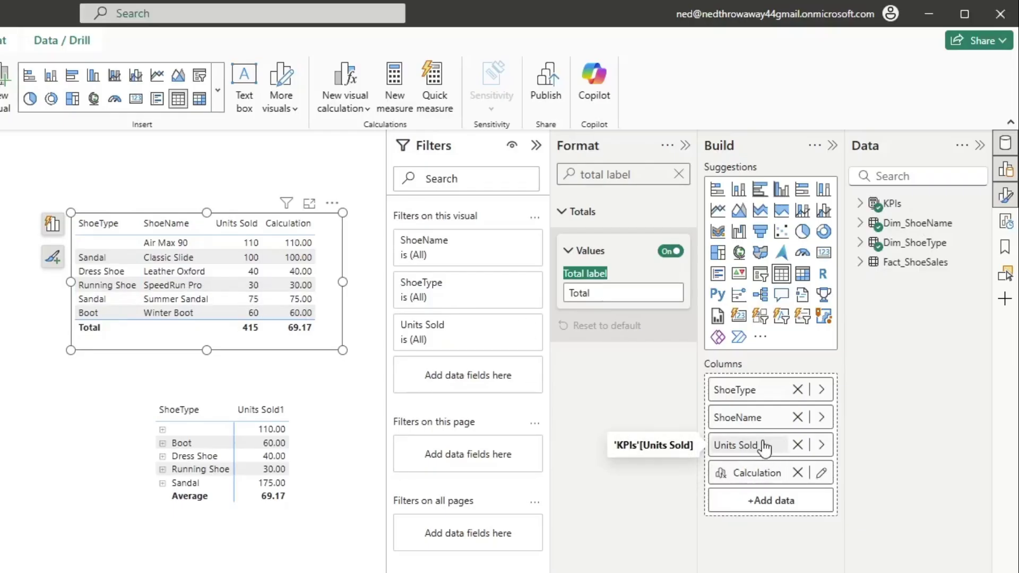
Step: Rename the table's Calculation column to 'Units Sold'
{"action": "double_click", "coordinate": [760, 445]}
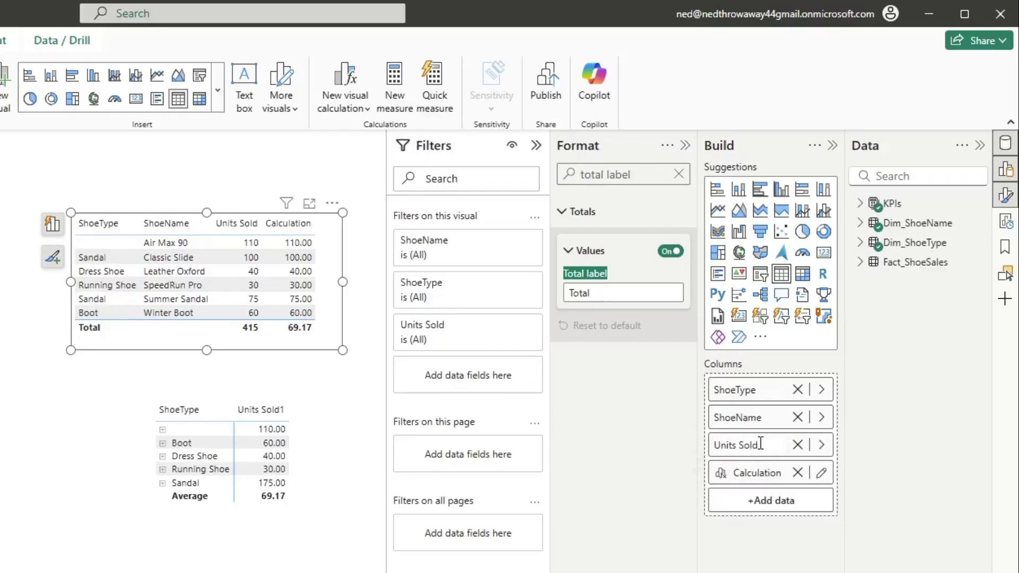
{"action": "key", "text": "BackSpace"}
{"action": "key", "text": "BackSpace"}
{"action": "key", "text": "BackSpace"}
{"action": "key", "text": "BackSpace"}
{"action": "key", "text": "BackSpace"}
{"action": "key", "text": "BackSpace"}
{"action": "key", "text": "Return"}
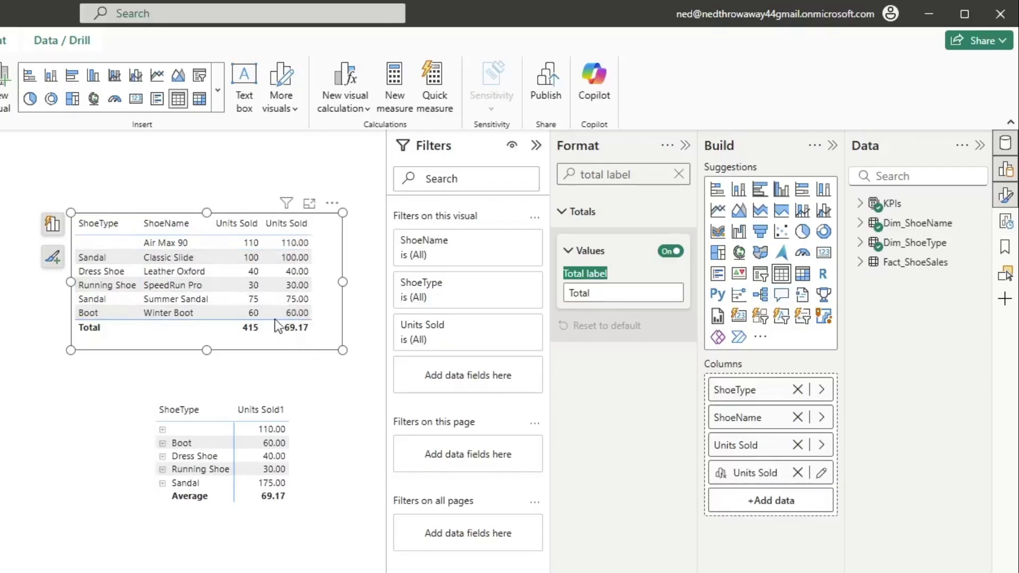
Step: Change the table's Totals label from 'Total' to 'Average'
{"action": "left_click", "coordinate": [621, 291]}
{"action": "double_click", "coordinate": [621, 290]}
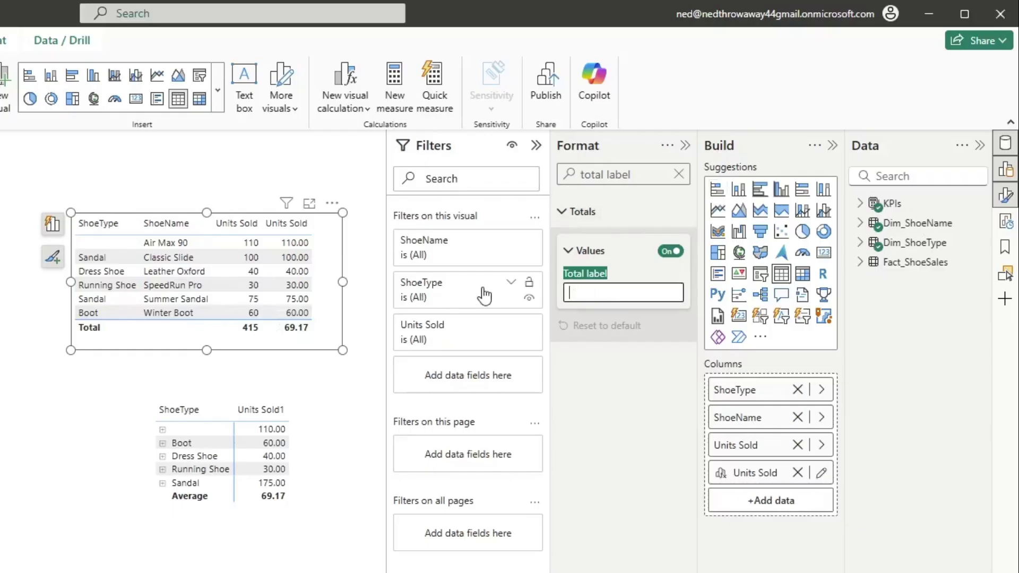
{"action": "type", "text": "Average"}
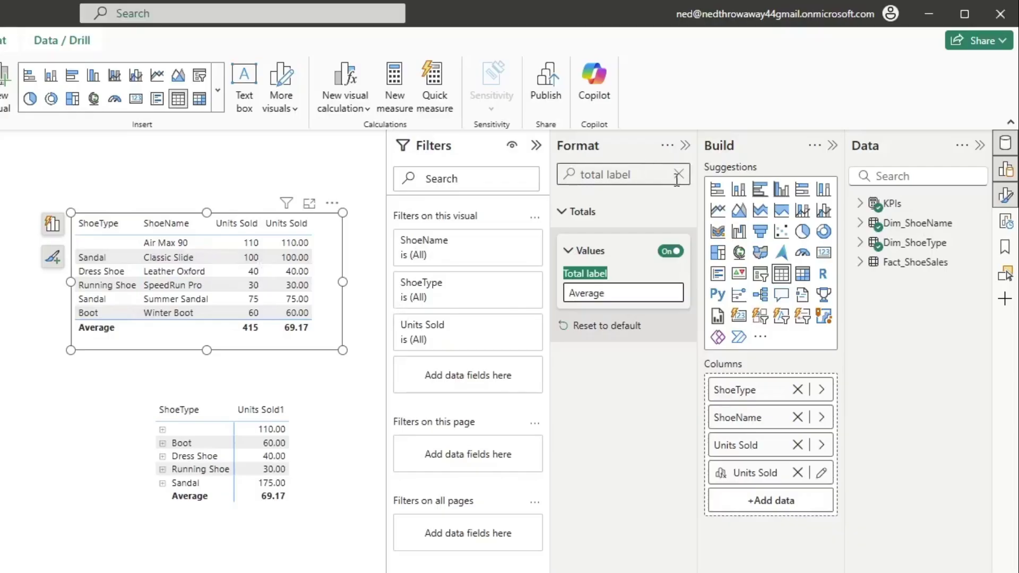
{"action": "left_click", "coordinate": [677, 175]}
Step: Set the table's Units Sold data format to Whole number
{"action": "left_click", "coordinate": [637, 208]}
{"action": "left_click", "coordinate": [571, 246]}
{"action": "left_click", "coordinate": [585, 312]}
{"action": "left_click", "coordinate": [601, 389]}
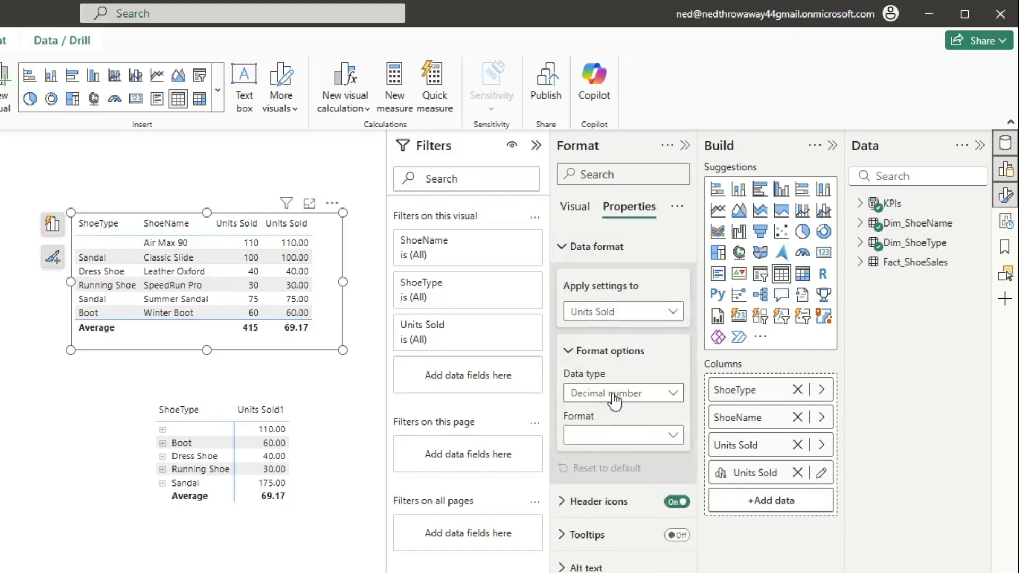
{"action": "left_click", "coordinate": [624, 400]}
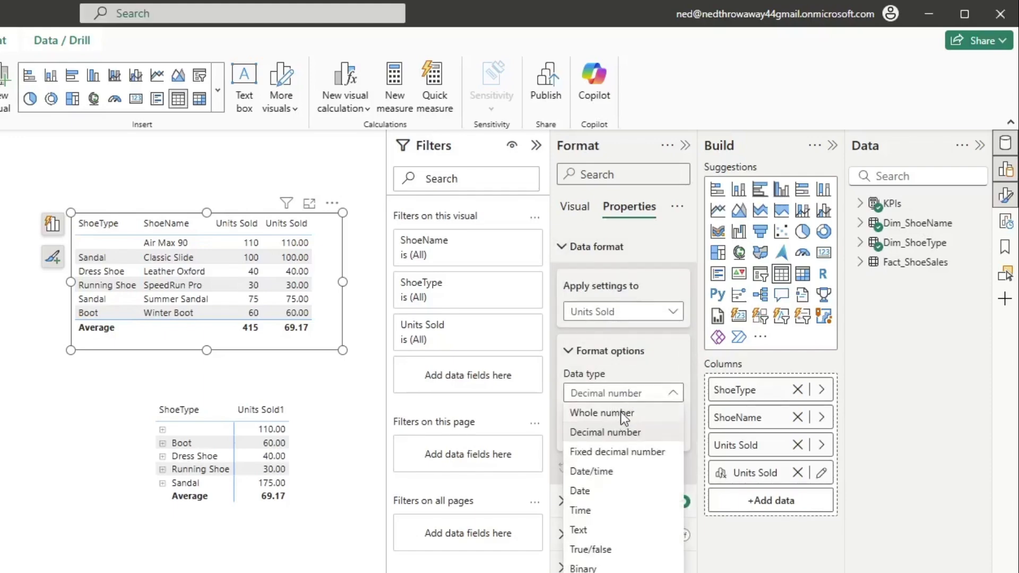